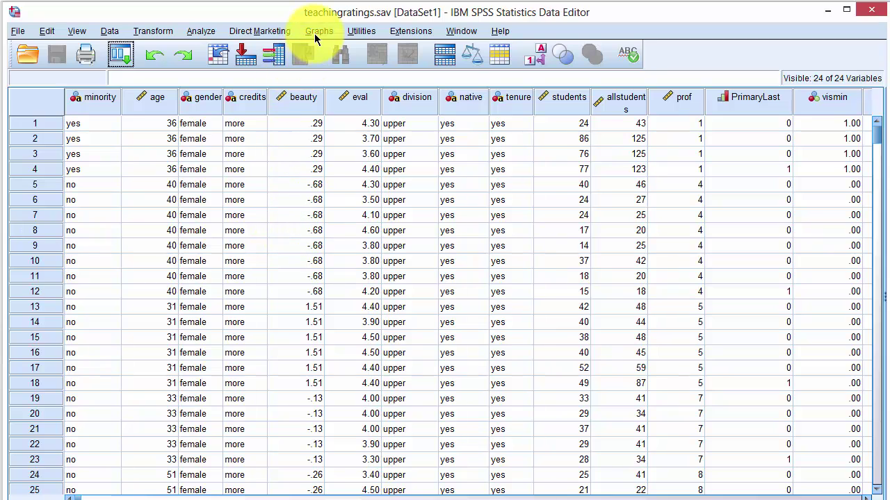
Step: Build a grouped scatter of teaching evaluation vs instructor age, colored by female instructor, with tenure row panels
click(314, 32)
click(323, 49)
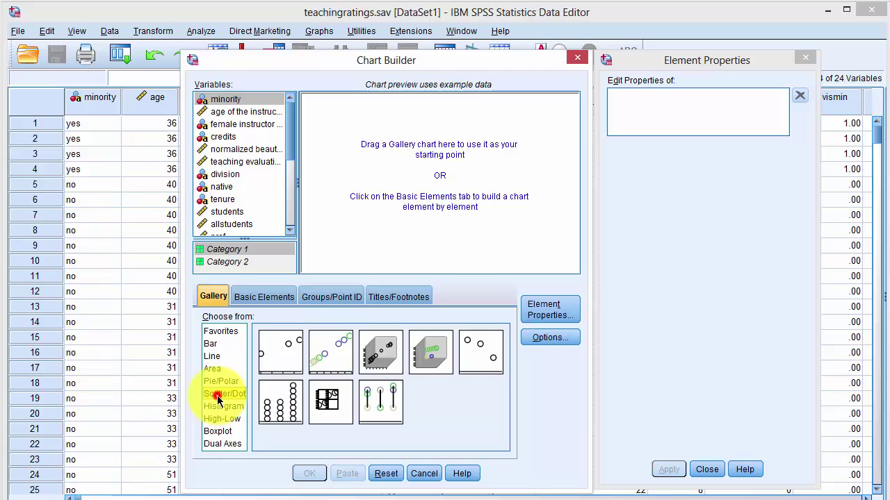
click(330, 357)
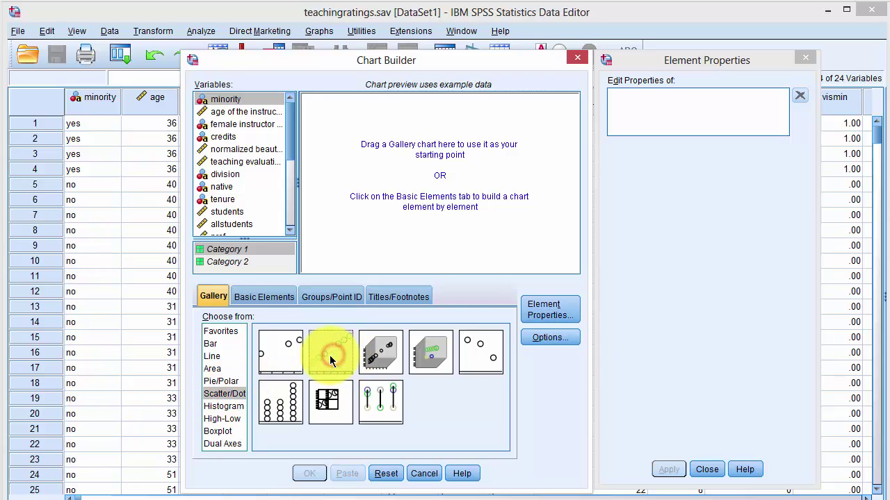
drag(329, 355, 393, 216)
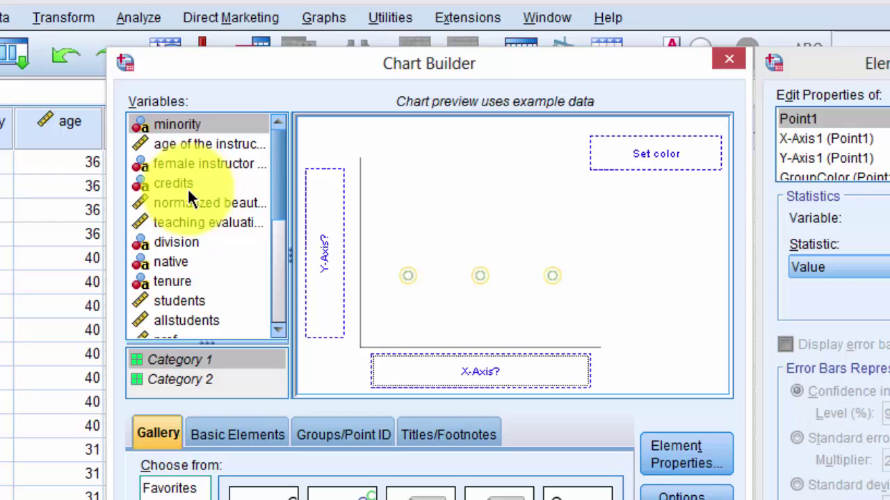
drag(187, 144, 417, 374)
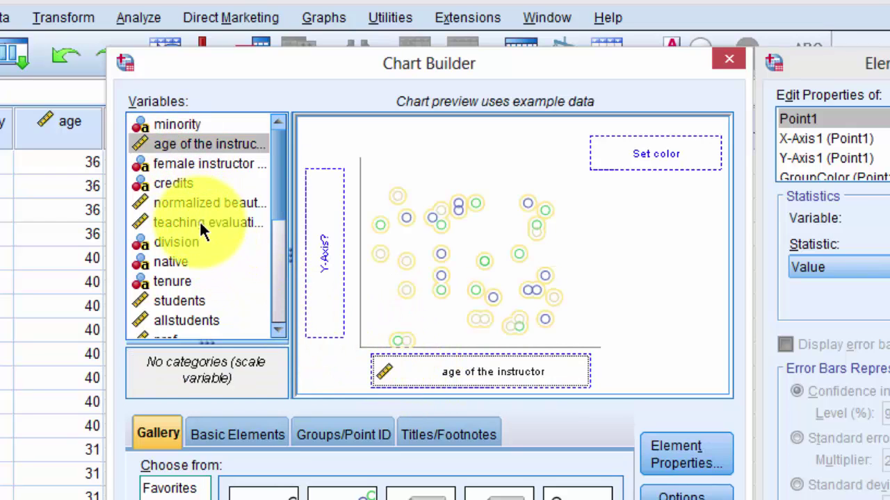
drag(199, 221, 311, 229)
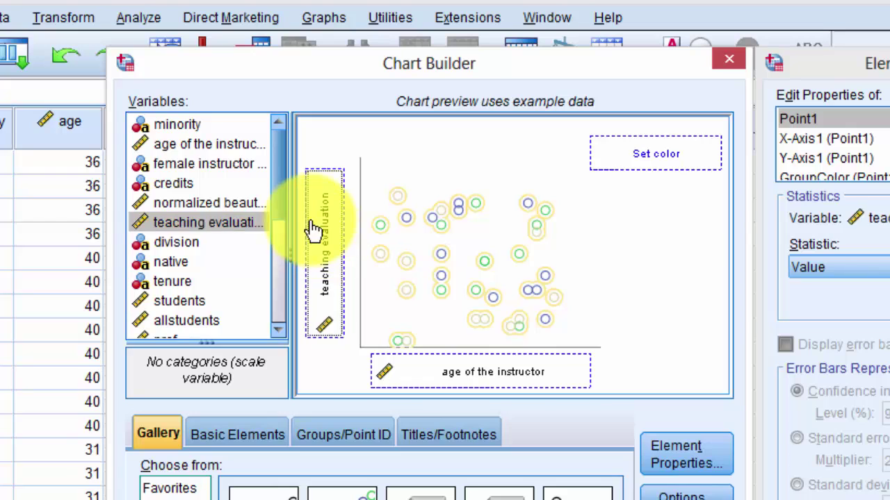
drag(208, 163, 681, 165)
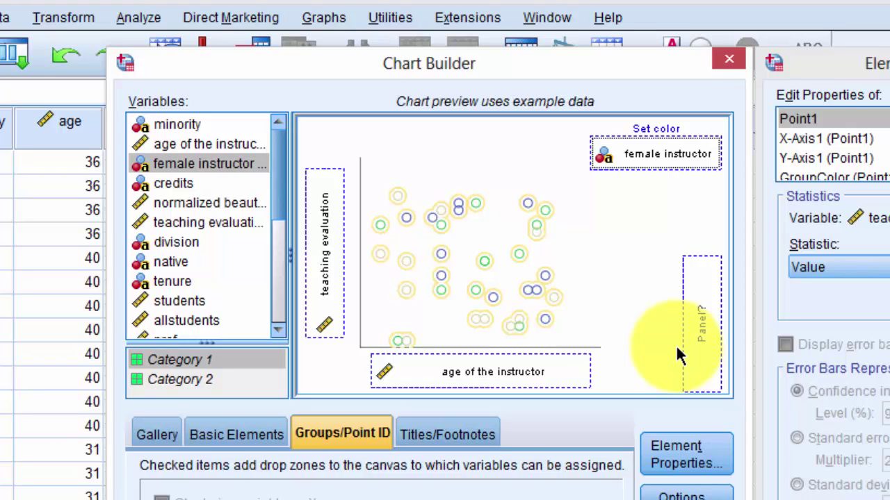
drag(159, 283, 681, 320)
click(306, 473)
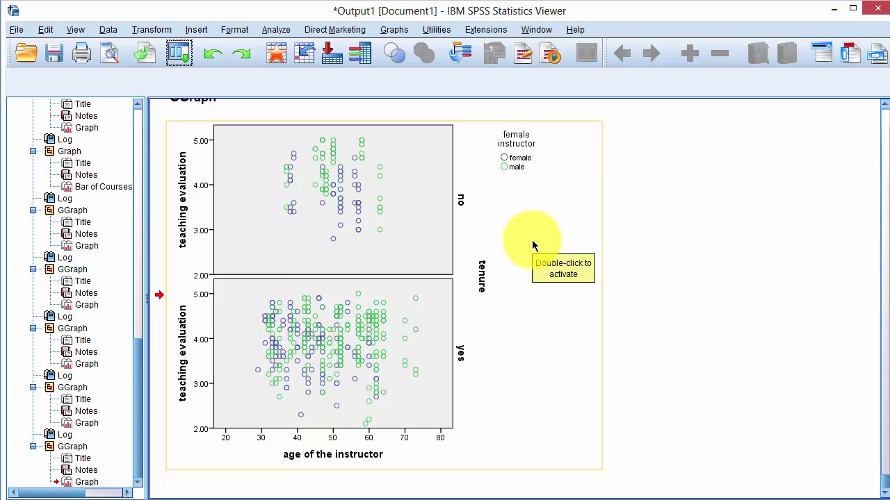
Step: Add a Loess fit line at Total without line labels, then close the Chart Editor
double_click(380, 204)
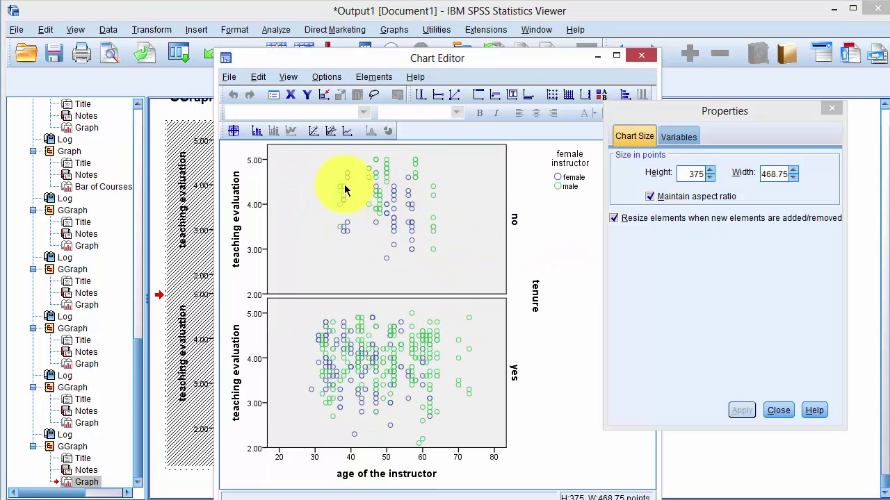
click(317, 134)
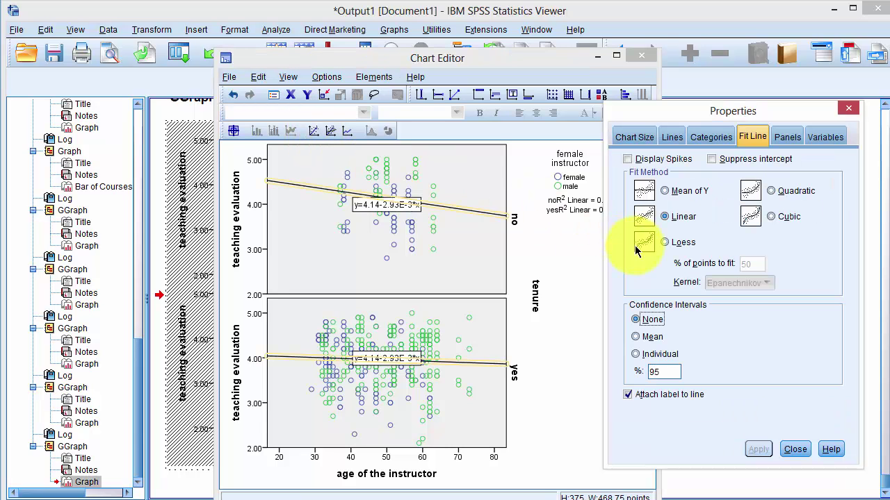
click(663, 242)
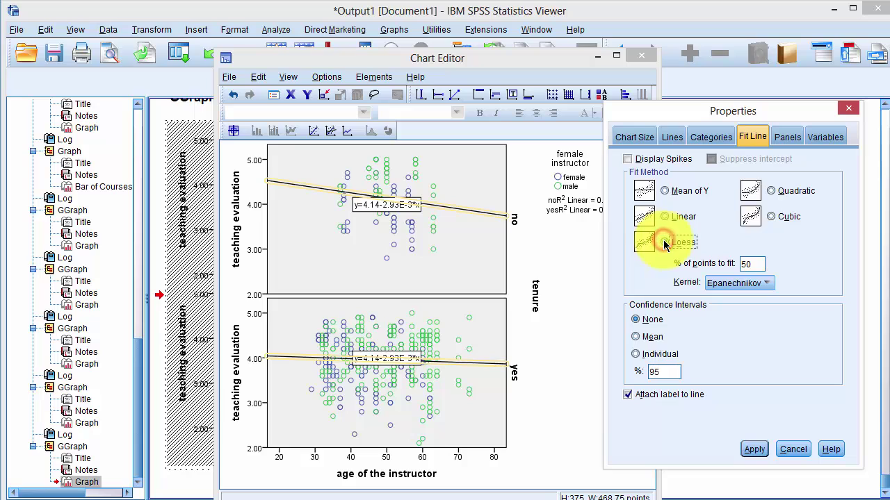
click(627, 394)
click(754, 450)
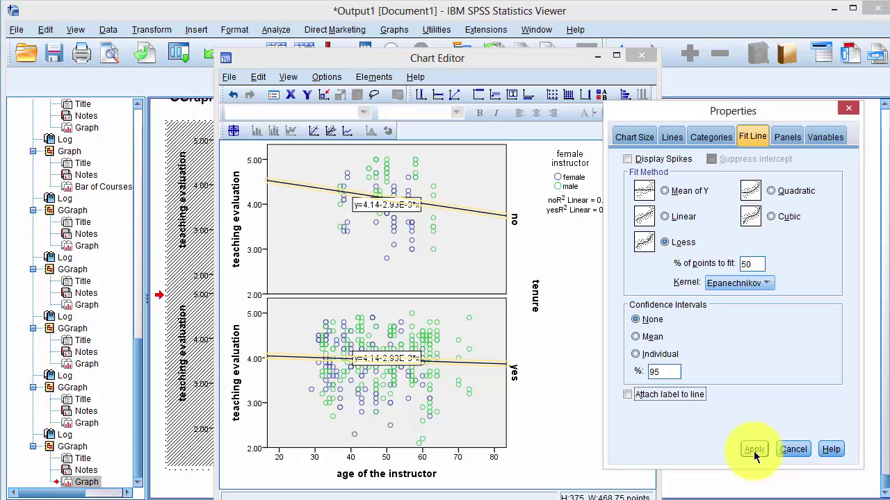
click(641, 56)
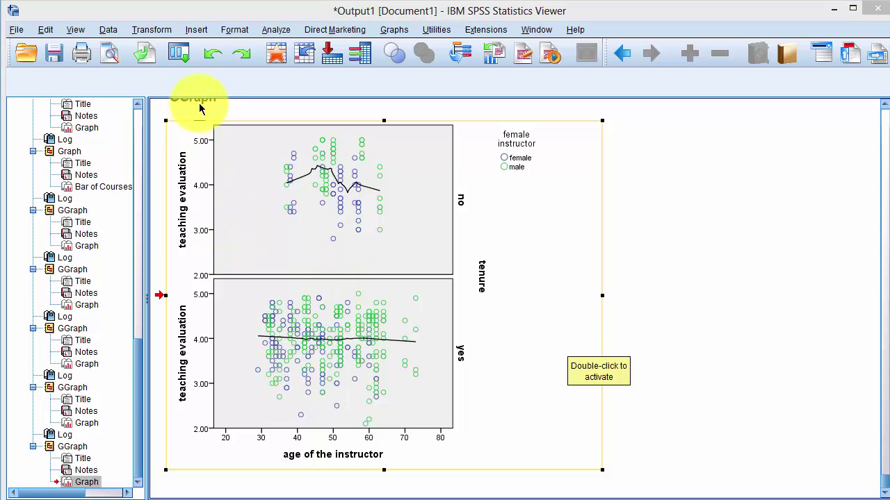
Step: Rebuild the scatter without color grouping, using female instructor as the row panel variable
click(182, 60)
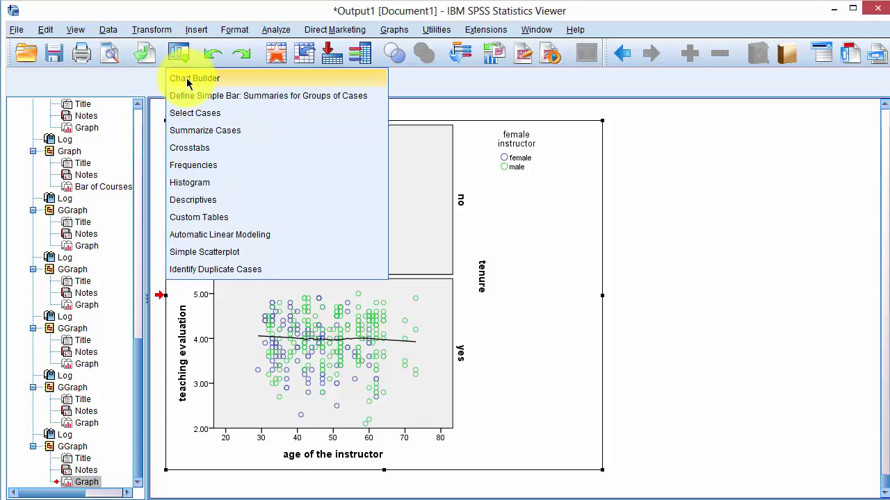
click(187, 83)
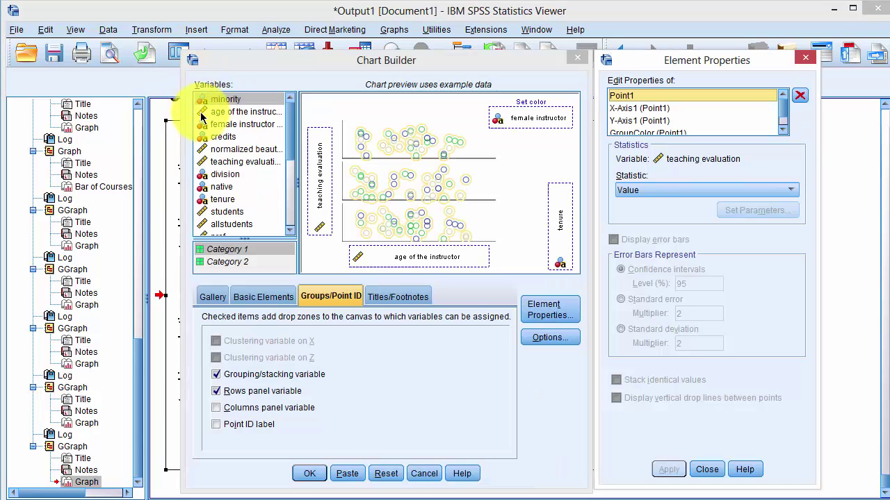
click(216, 391)
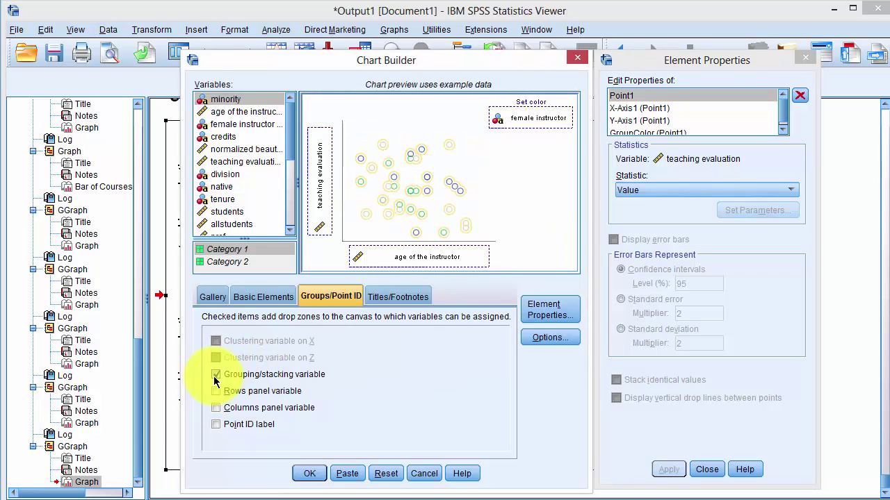
click(215, 375)
click(215, 392)
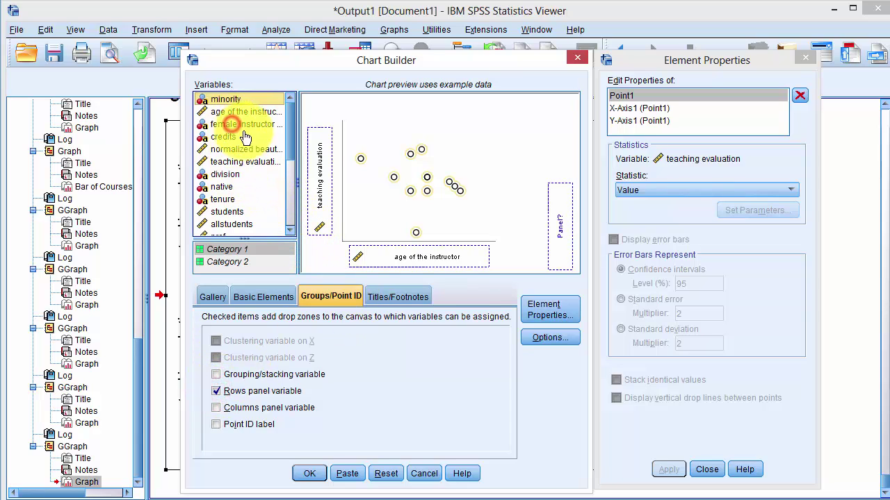
drag(233, 124, 560, 232)
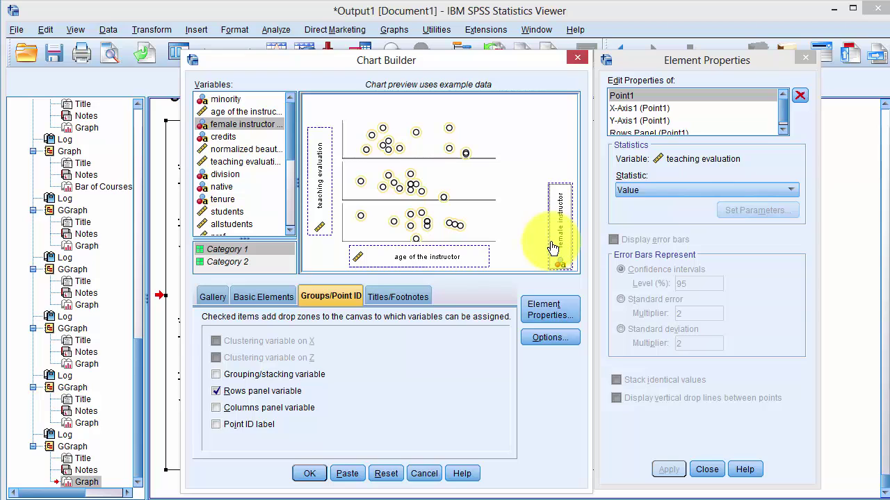
click(309, 473)
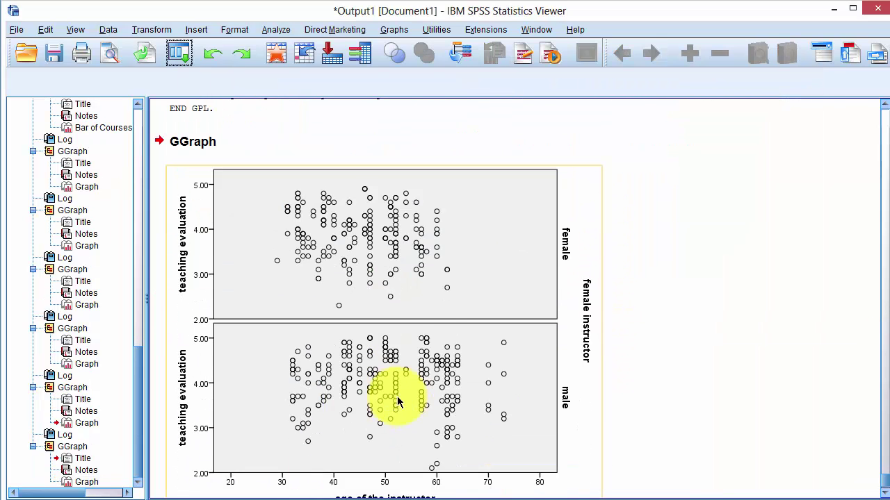
click(390, 258)
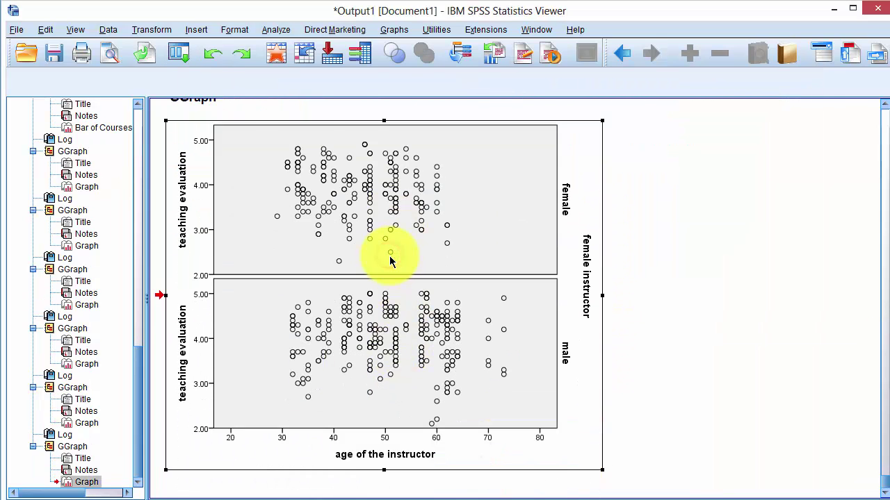
Step: Give the scatter markers a gray fill and a dark gray border
double_click(389, 258)
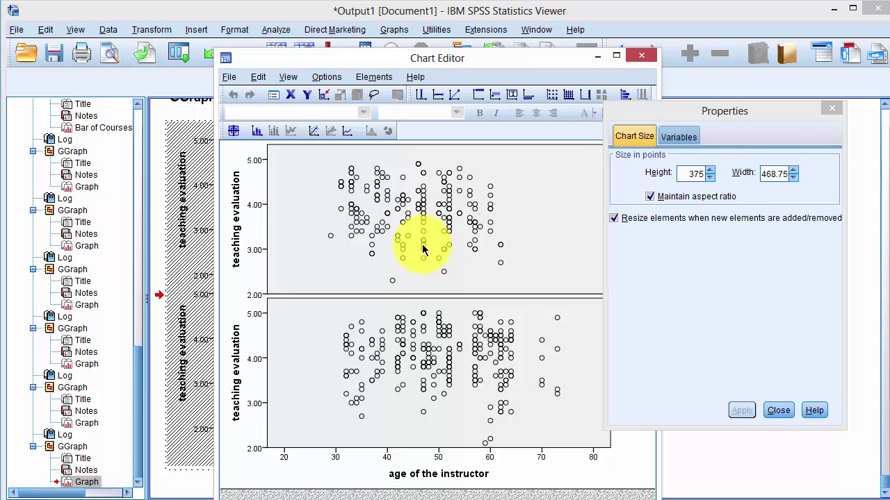
click(423, 248)
click(631, 257)
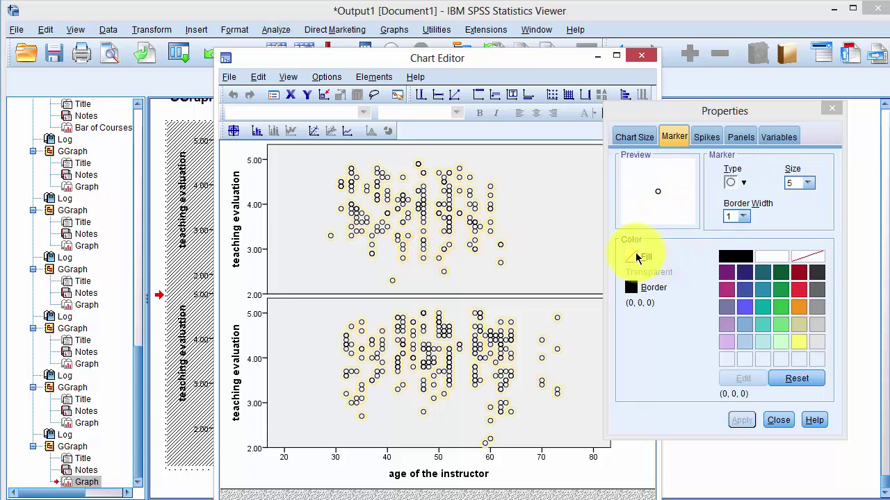
click(771, 257)
click(817, 319)
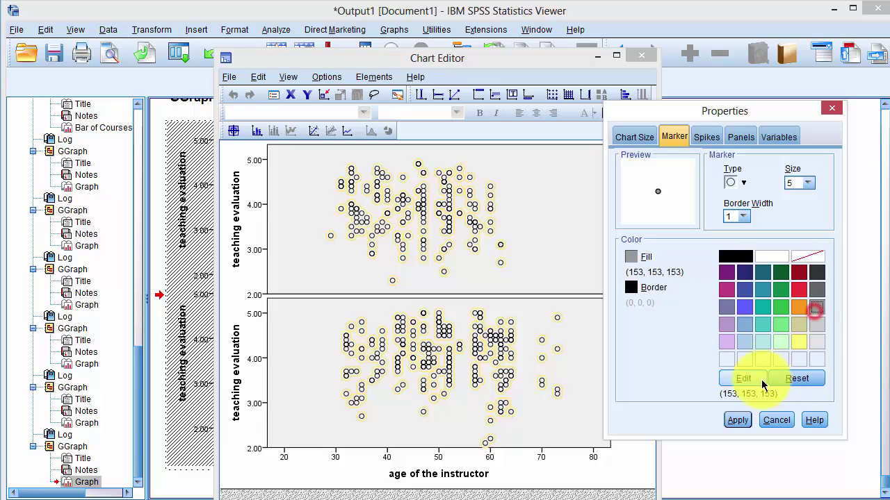
click(631, 287)
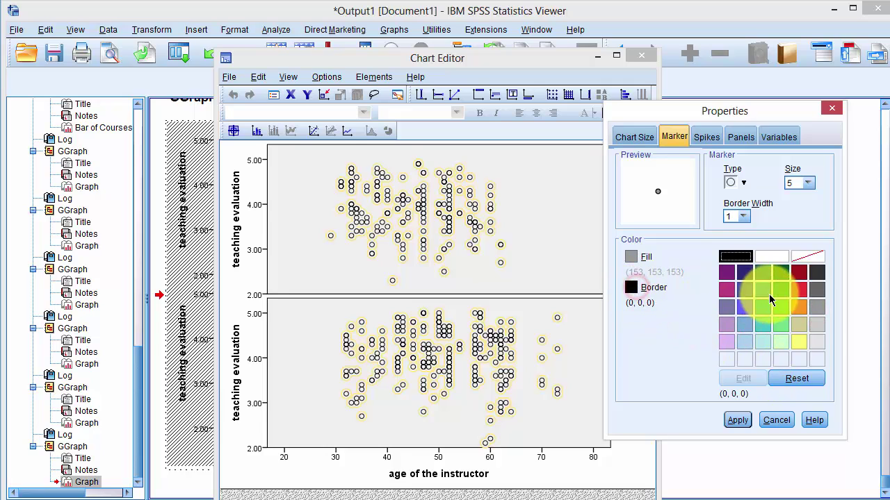
click(817, 289)
click(736, 421)
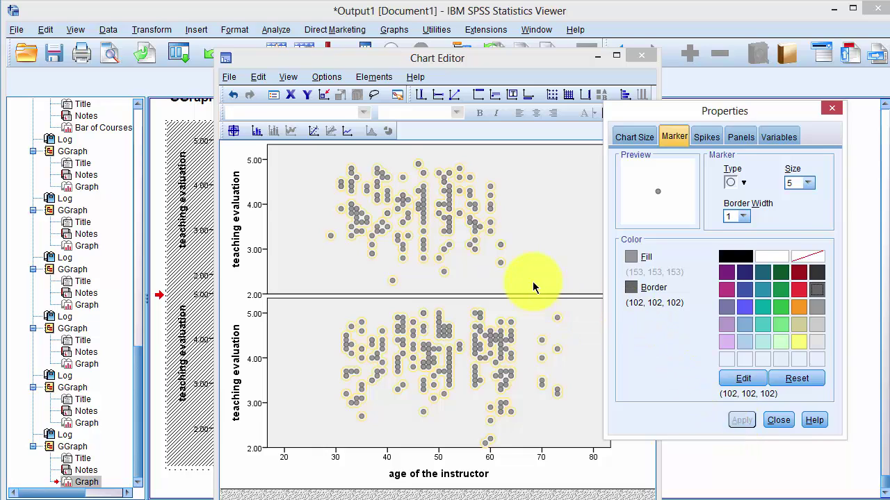
Step: Add a Loess fit line at Total to both gender panels, without labels
click(312, 131)
click(655, 242)
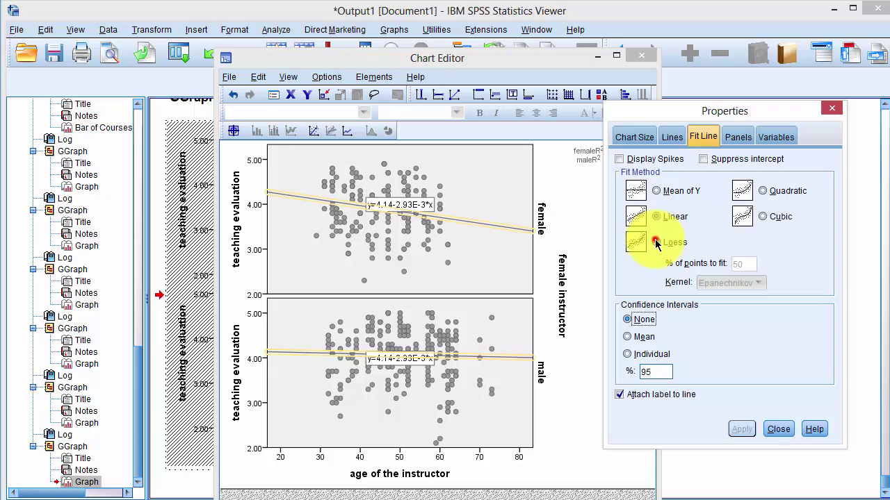
click(620, 394)
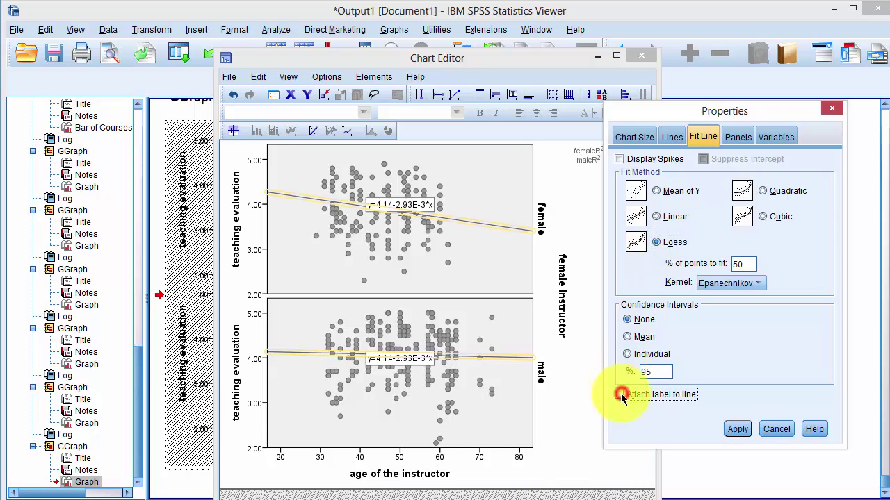
click(735, 428)
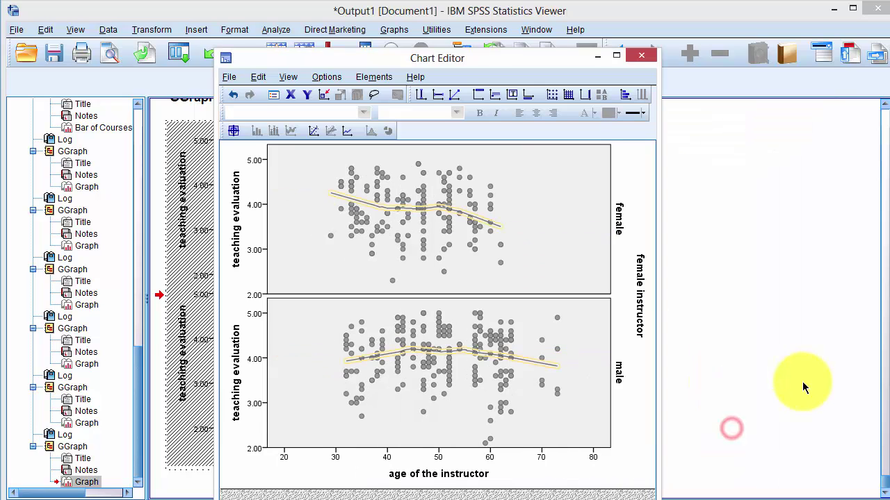
Step: Color the Loess fit lines dark red, then close the Chart Editor
double_click(534, 362)
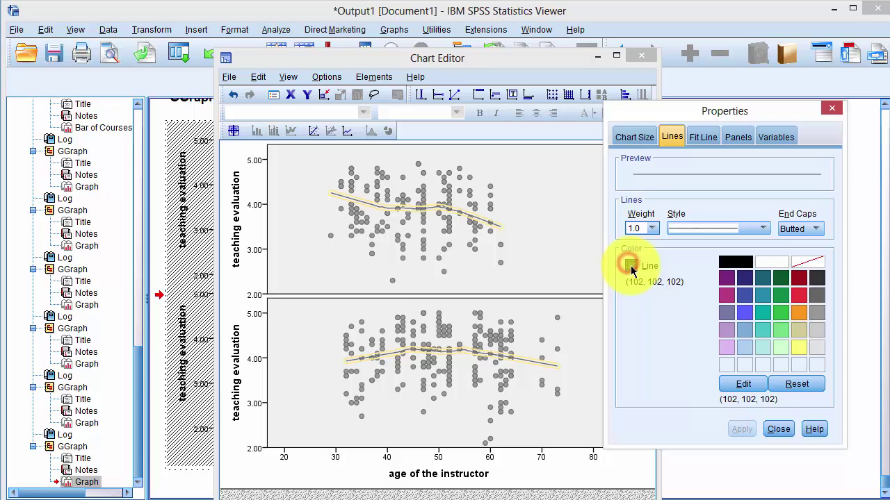
click(799, 279)
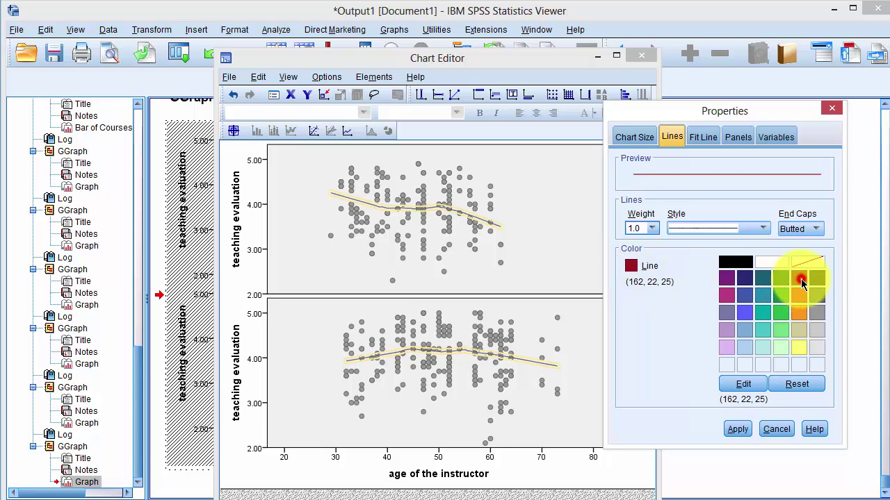
click(740, 426)
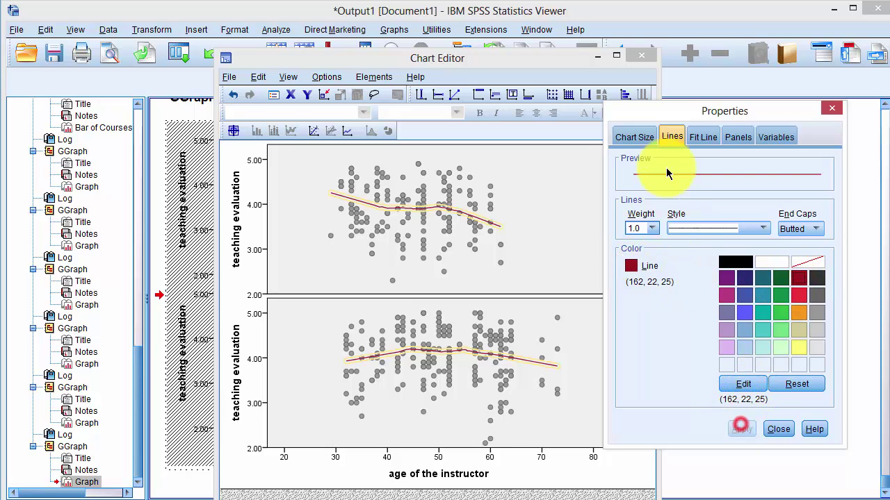
click(640, 55)
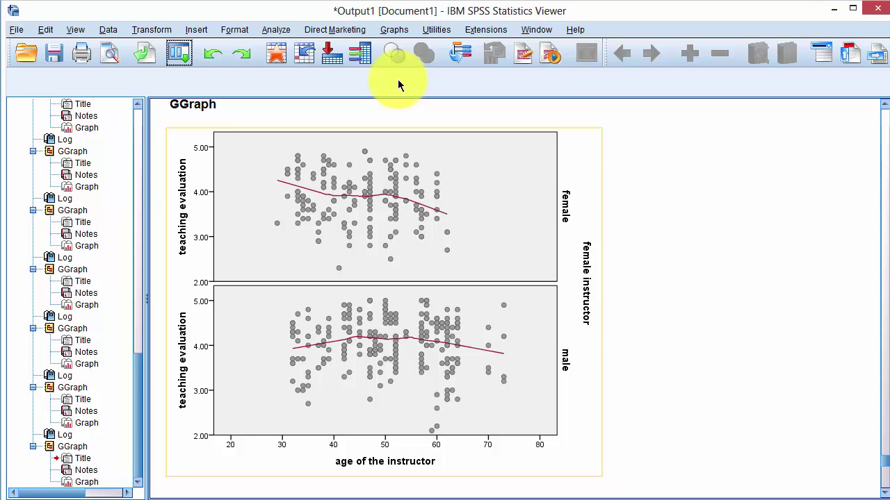
Step: Start a Summary Point Plot from the Scatter/Dot gallery in Chart Builder
click(209, 485)
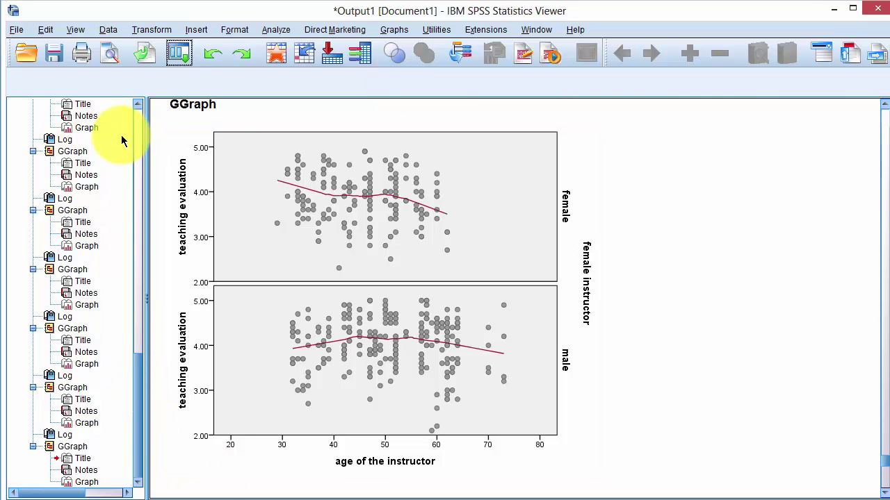
click(176, 53)
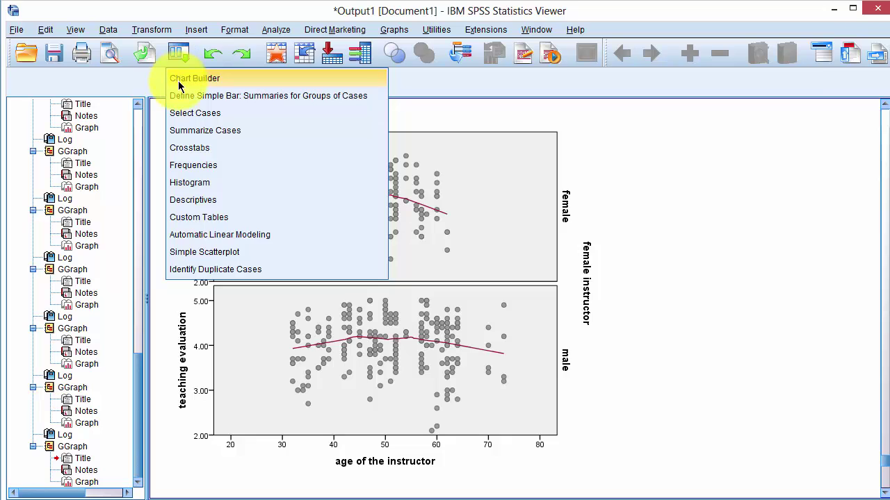
click(179, 80)
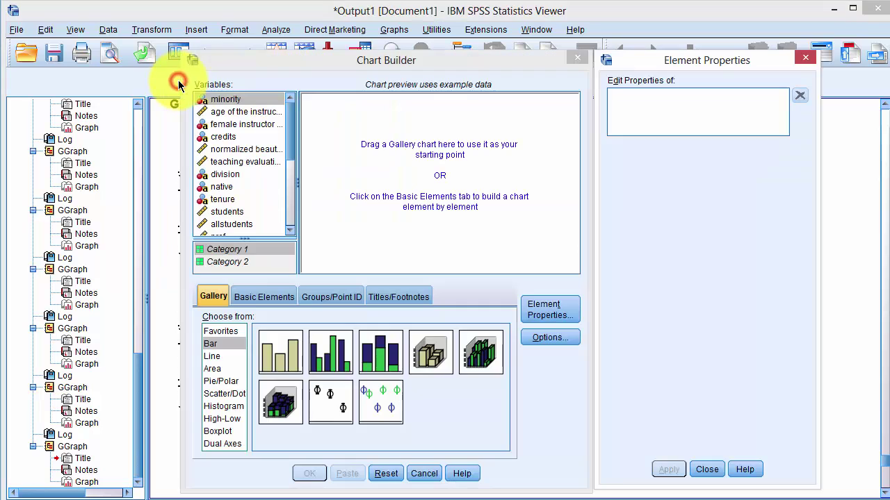
click(219, 395)
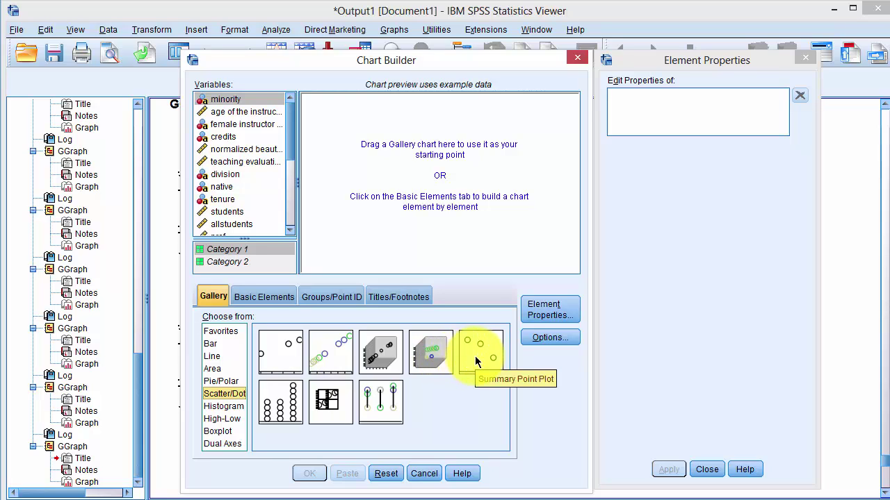
drag(474, 356, 463, 226)
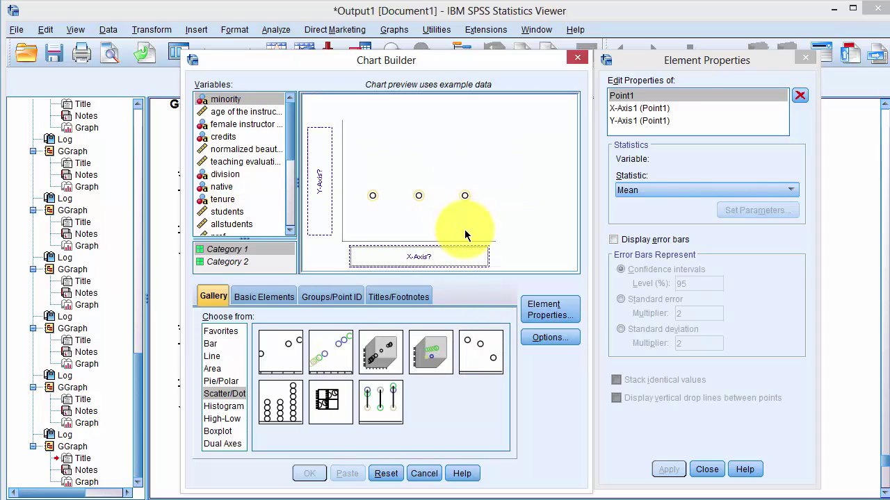
Step: Plot age (Binned) on X against normalized beauty score and teaching evaluation on Y
click(289, 200)
click(291, 219)
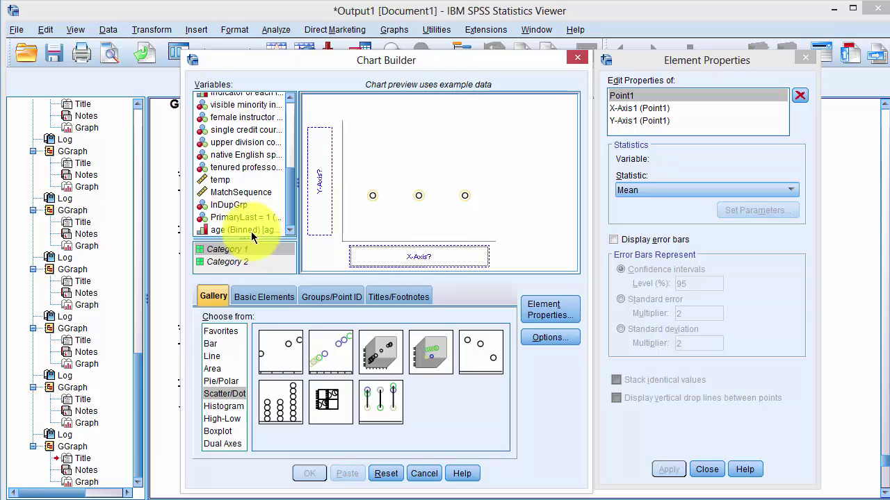
drag(244, 231, 387, 259)
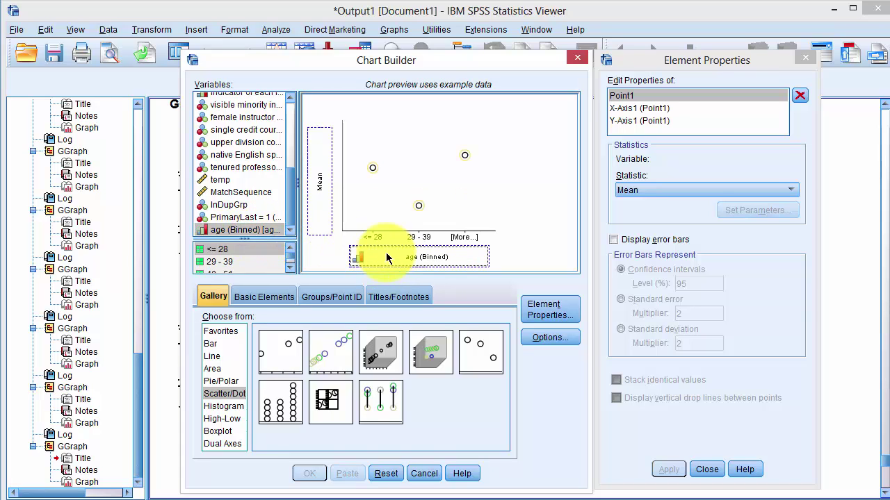
click(290, 159)
scroll(292, 109, up, 1)
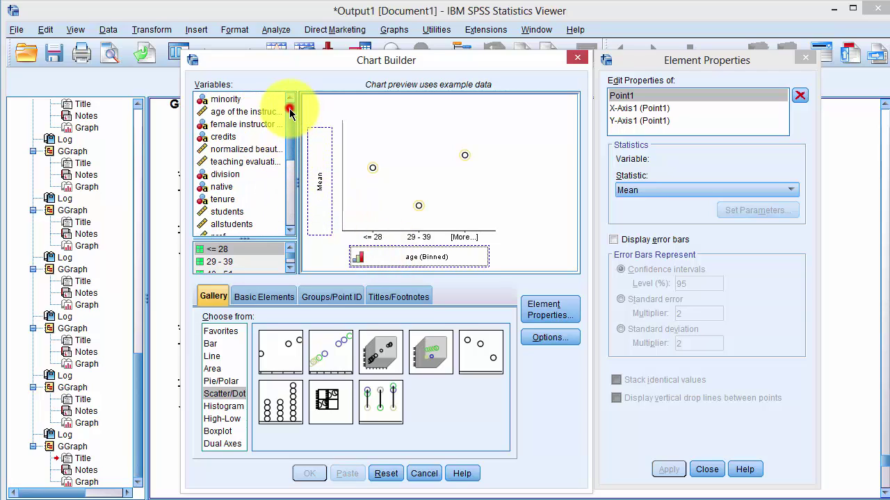
drag(232, 149, 320, 157)
drag(234, 162, 317, 171)
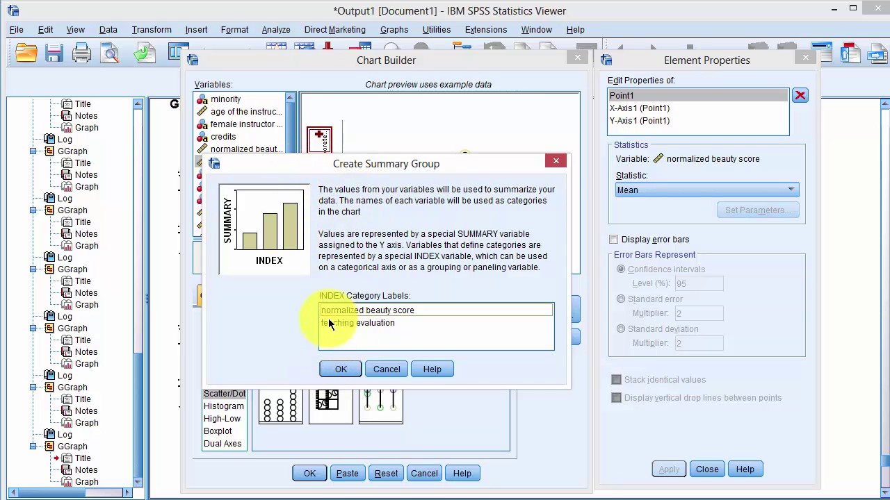
click(329, 372)
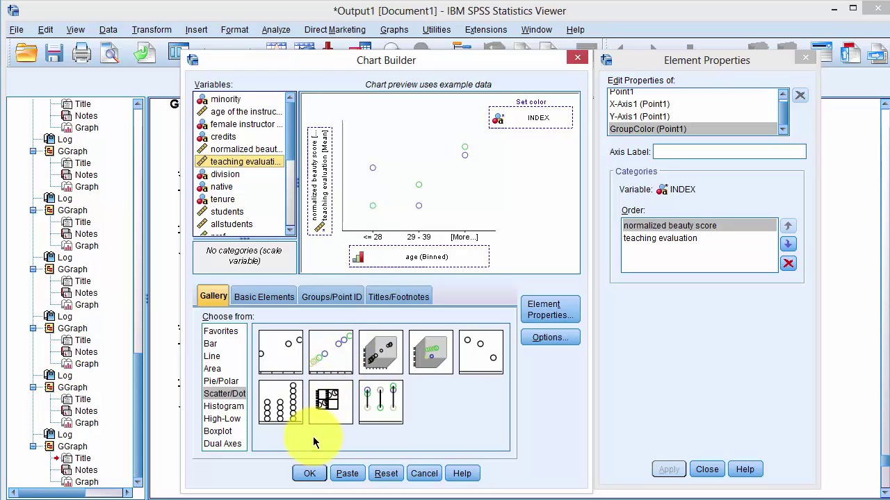
click(309, 473)
scroll(341, 416, down, 6)
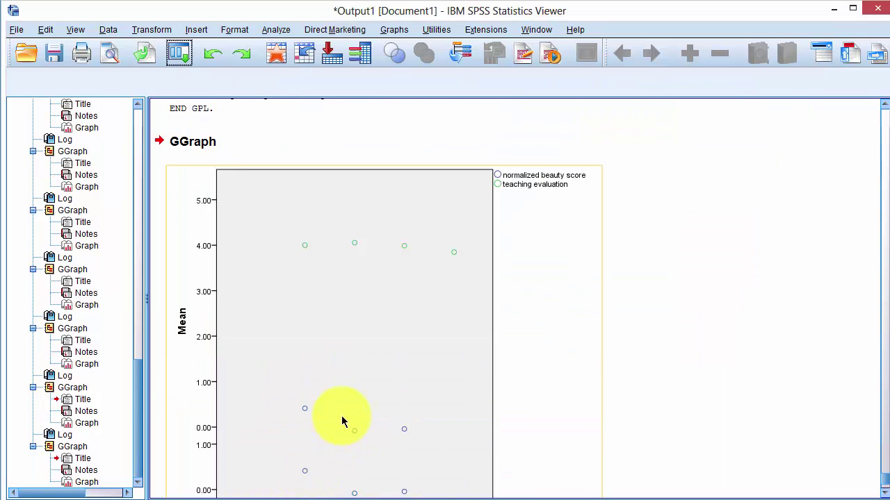